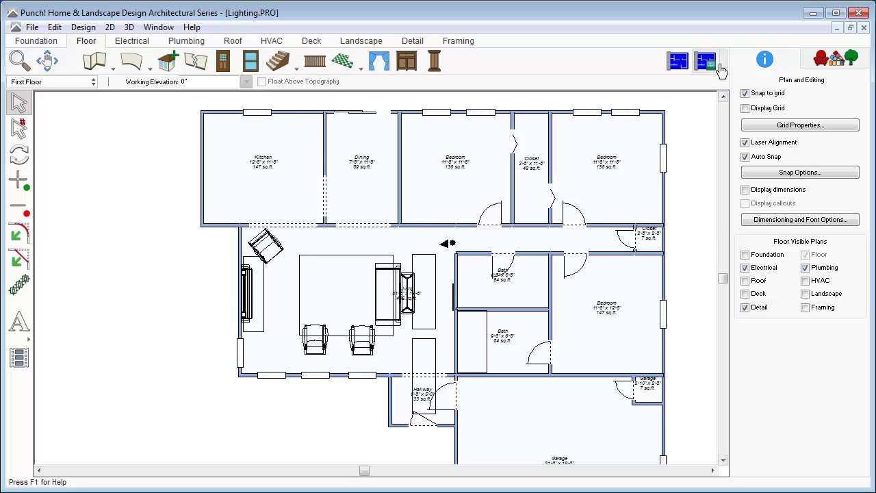
Switch to the Split 2D/3D layout and load the saved LivingRoom Lighting 3D view.
{"action": "left_click", "coordinate": [723, 69]}
{"action": "left_click", "coordinate": [751, 115]}
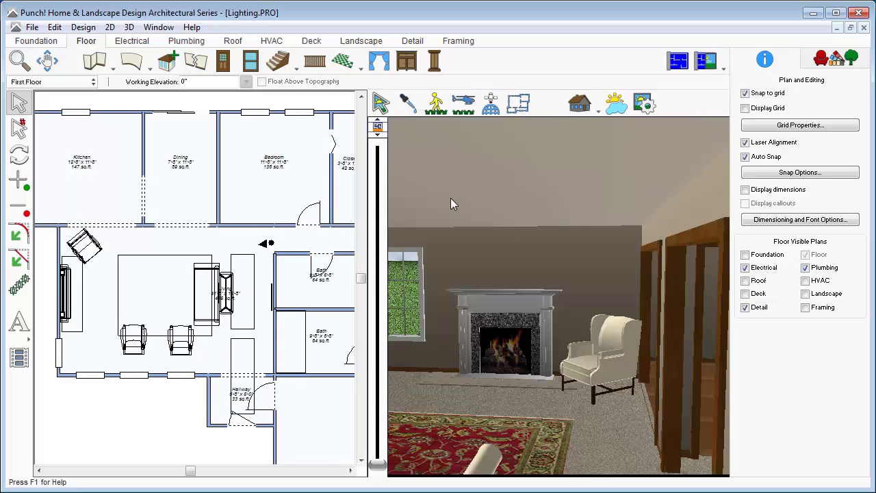
{"action": "left_click", "coordinate": [129, 27]}
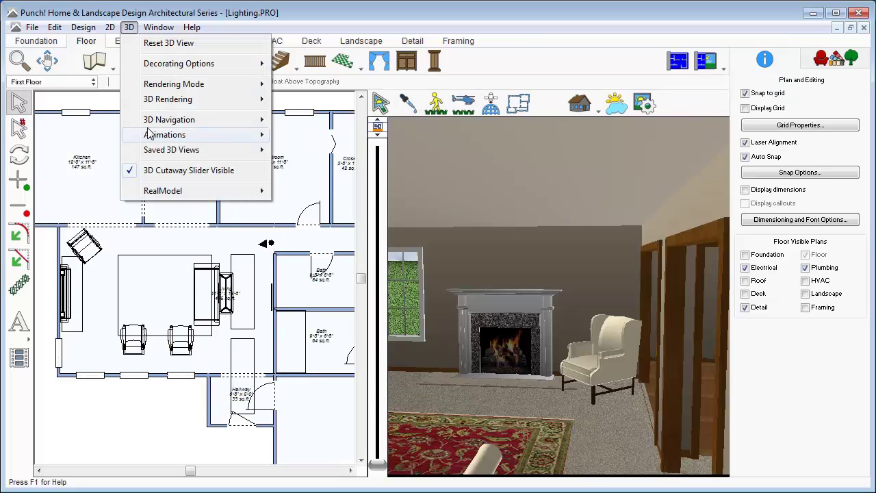
{"action": "mouse_move", "coordinate": [180, 150]}
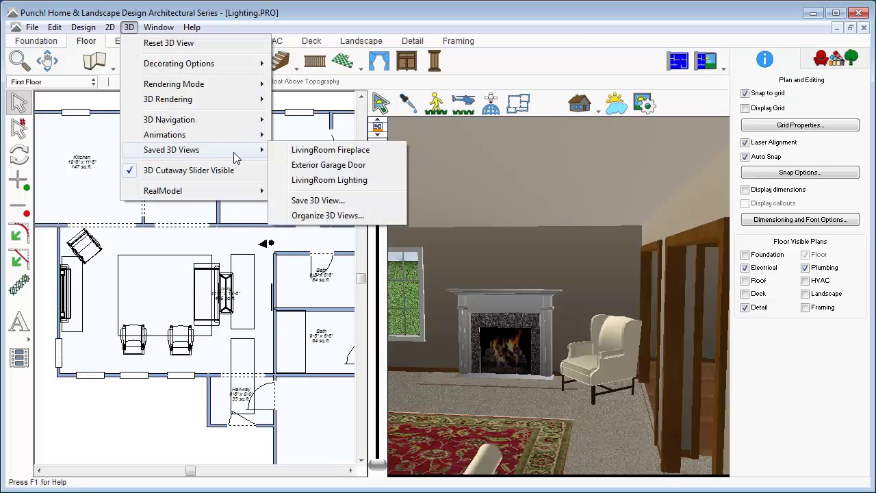
{"action": "left_click", "coordinate": [355, 181]}
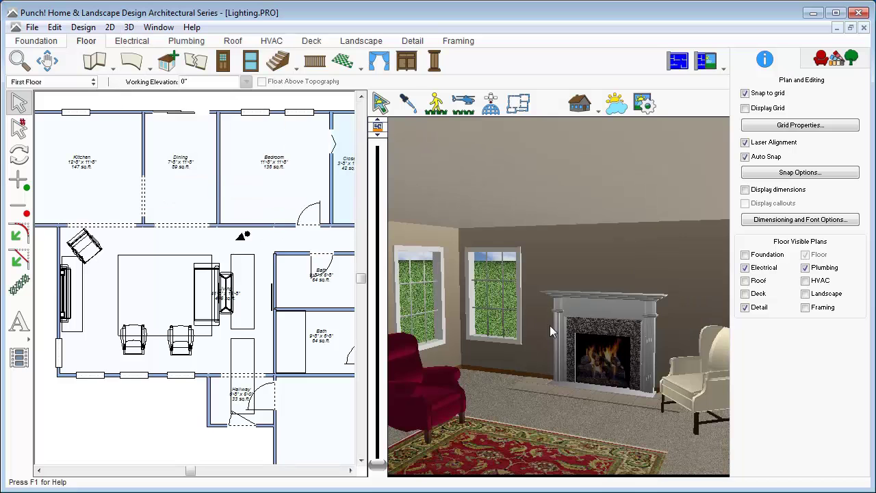
Apply Adjust Lighting To NightTime and confirm, darkening the living room with all fixtures on.
{"action": "left_click", "coordinate": [129, 28]}
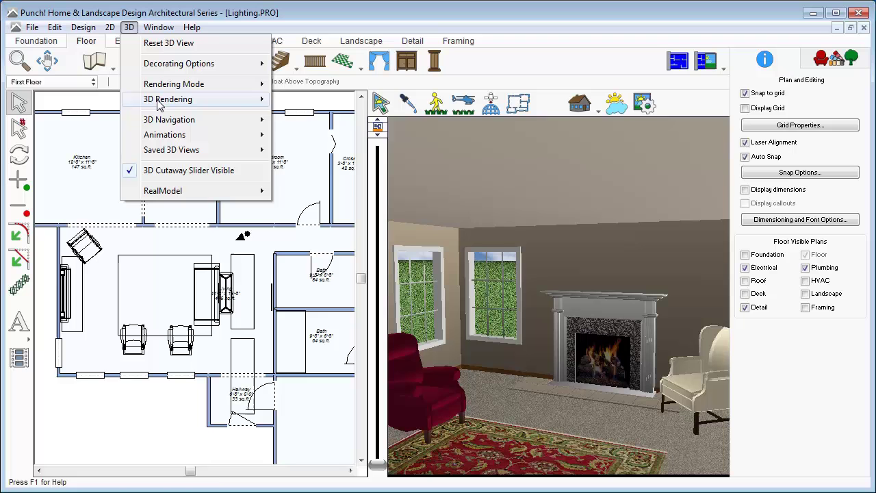
{"action": "mouse_move", "coordinate": [225, 103]}
{"action": "mouse_move", "coordinate": [325, 152]}
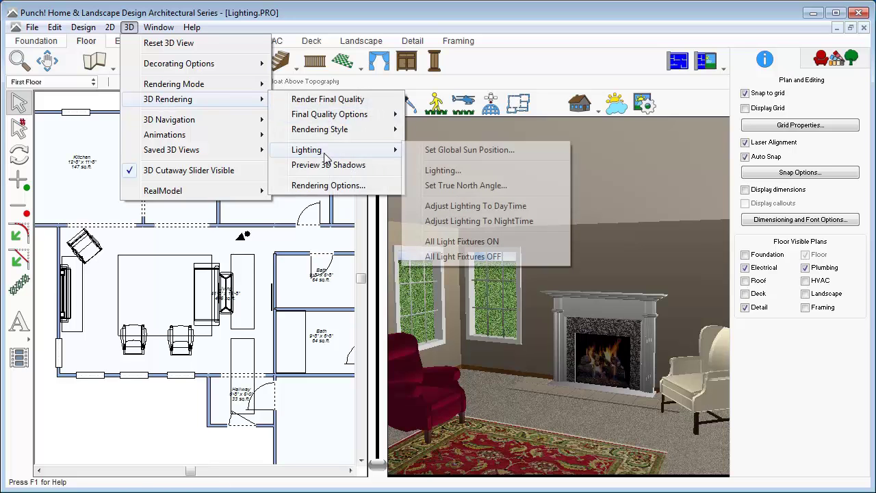
{"action": "left_click", "coordinate": [503, 227]}
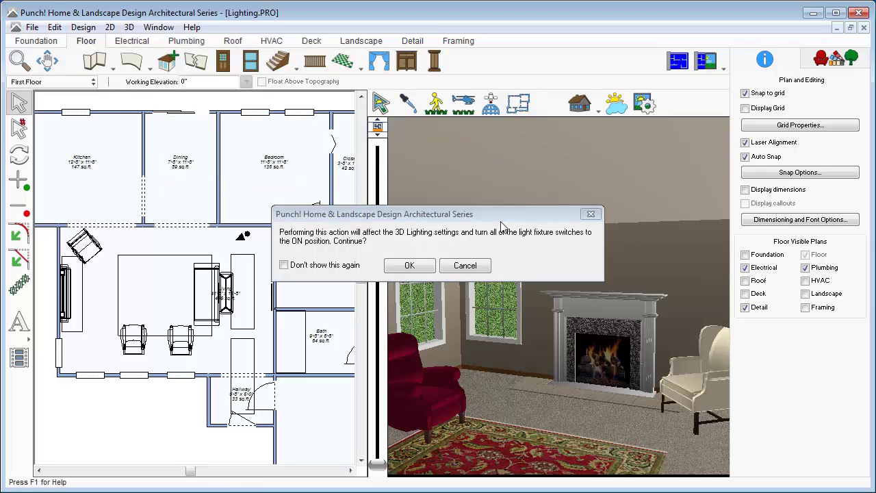
{"action": "left_click", "coordinate": [426, 268]}
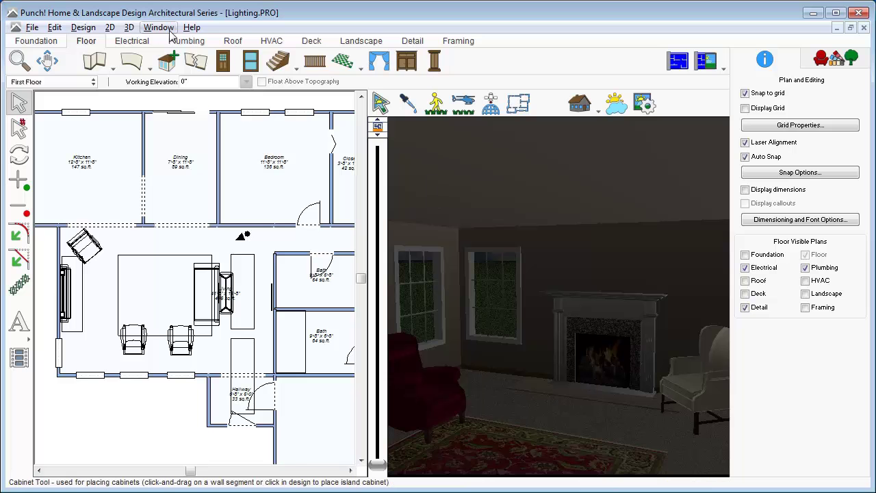
Place a Recessed - Can Light Fixture on the living room ceiling near the fireplace.
{"action": "left_click", "coordinate": [130, 42]}
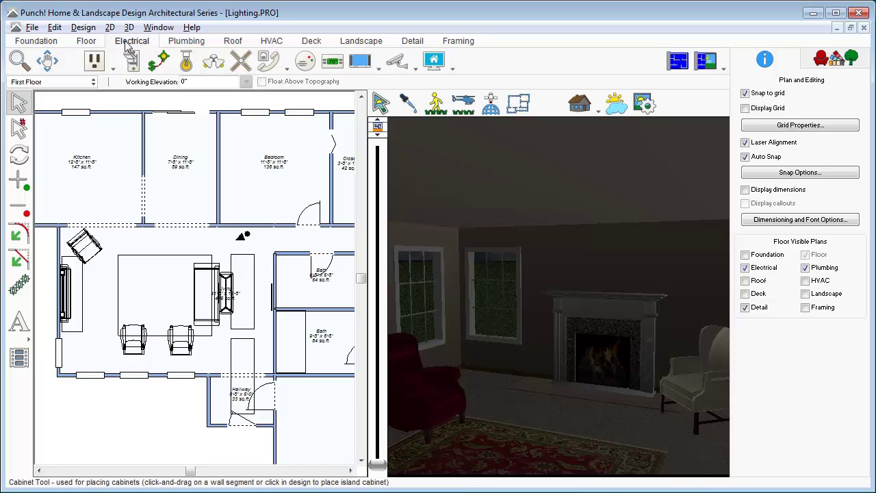
{"action": "left_click", "coordinate": [187, 65]}
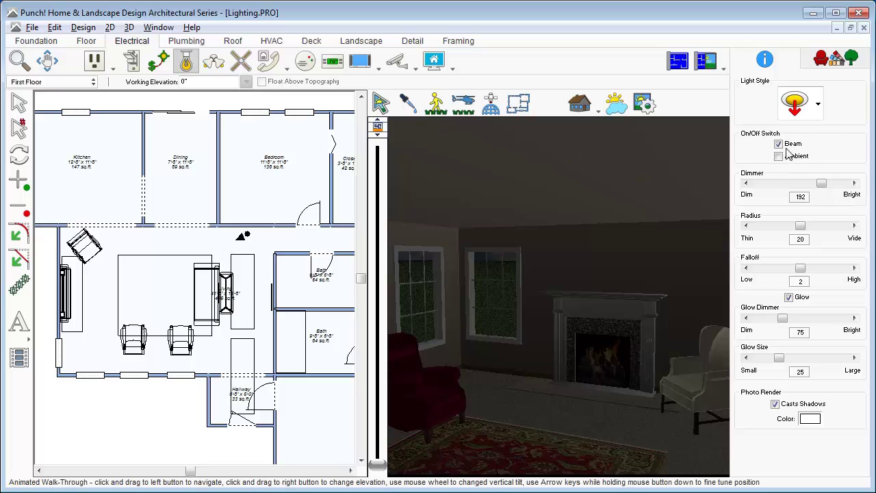
{"action": "left_click", "coordinate": [819, 104]}
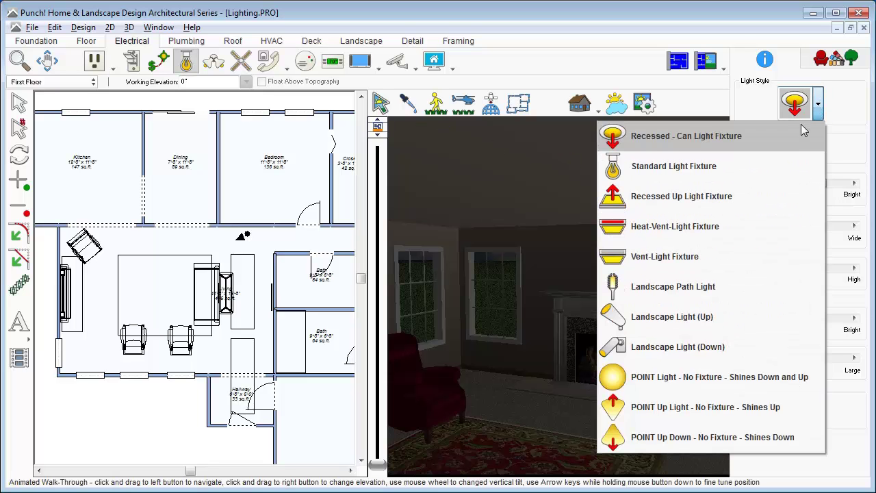
{"action": "left_click", "coordinate": [679, 135]}
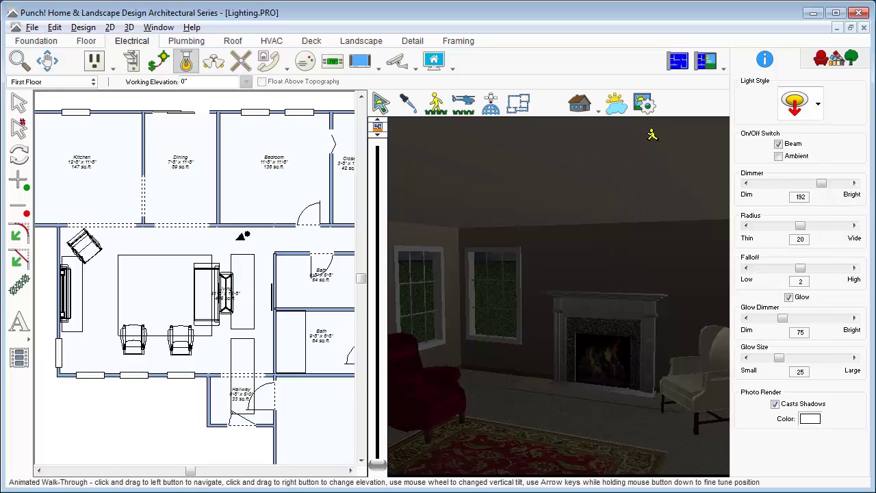
{"action": "left_click", "coordinate": [99, 302]}
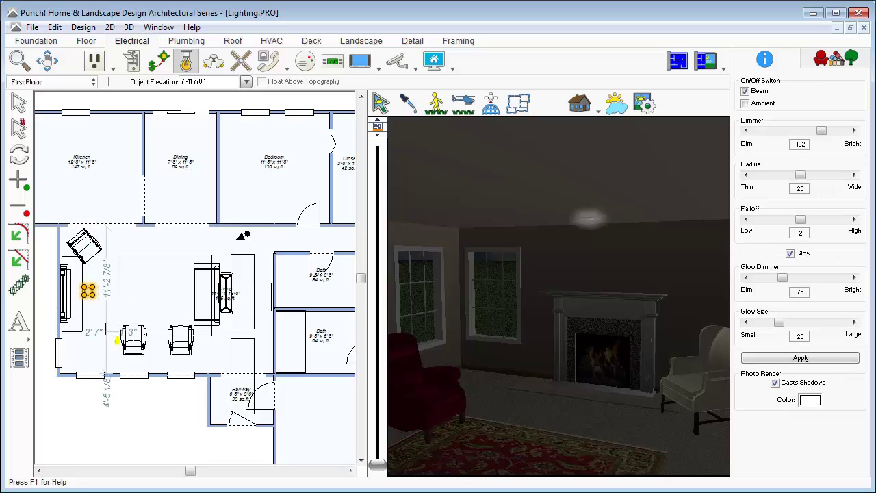
Apply the light settings, turn ambient glow off, dim the light to 156 and narrow radius to 3.
{"action": "left_click", "coordinate": [815, 359]}
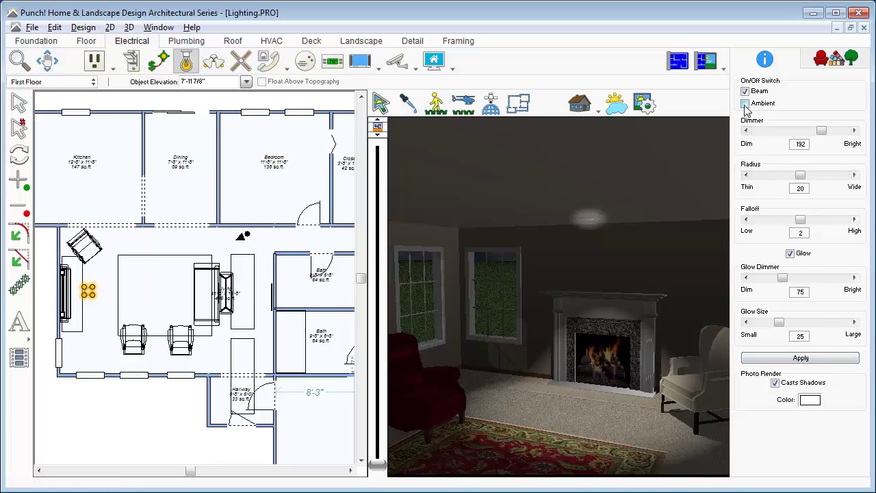
{"action": "left_click", "coordinate": [813, 358]}
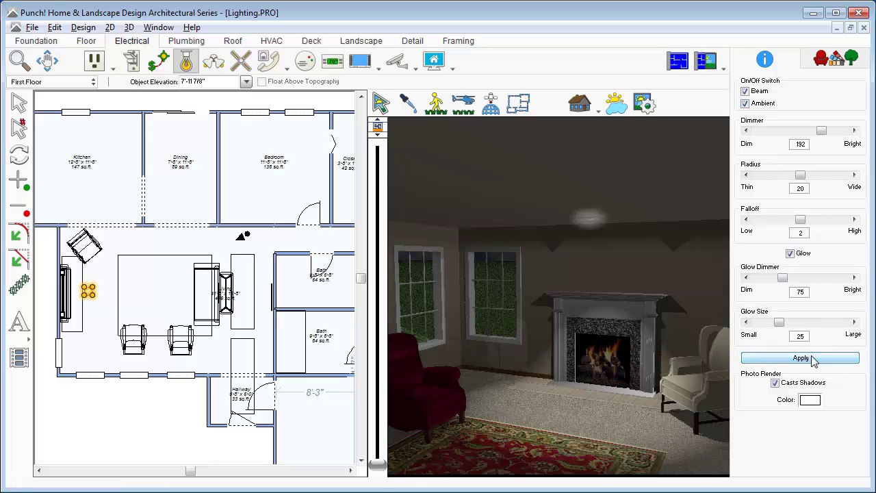
{"action": "left_click", "coordinate": [745, 102]}
{"action": "left_click_drag", "start_coordinate": [821, 130], "coordinate": [809, 135]}
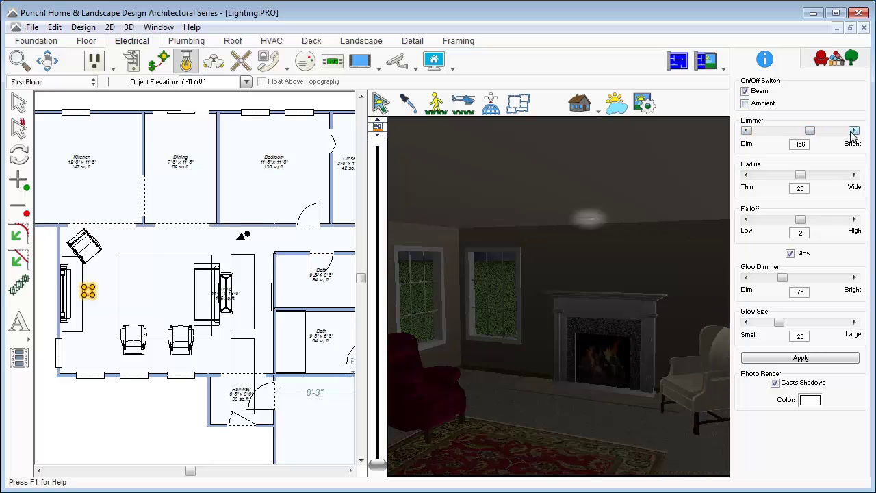
{"action": "left_click_drag", "start_coordinate": [800, 175], "coordinate": [768, 177]}
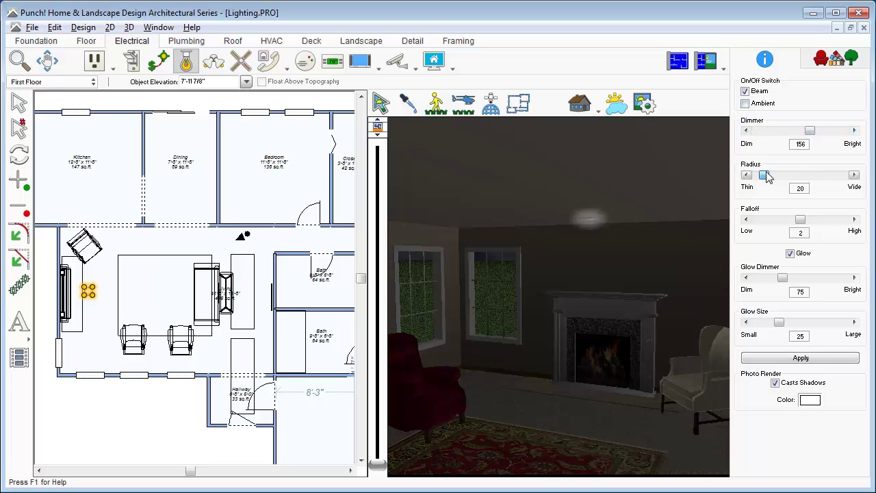
{"action": "left_click", "coordinate": [824, 361]}
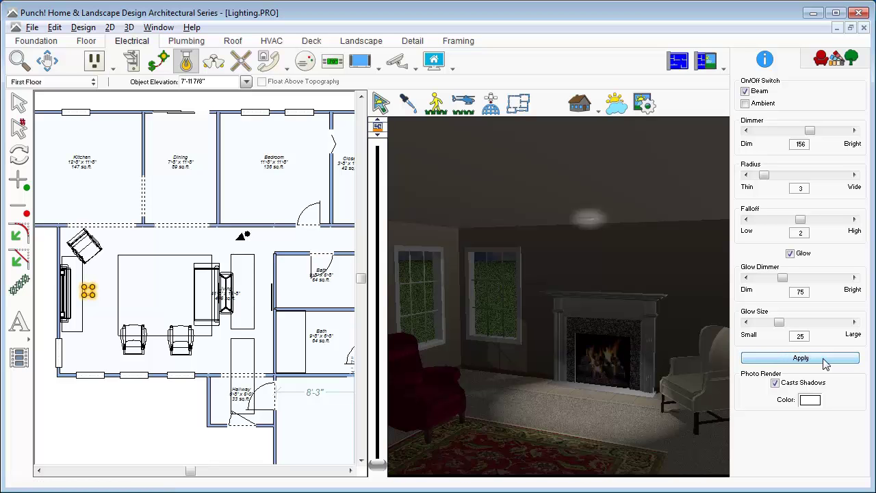
Try a falloff of 0, then raise falloff back above 0 and widen the beam radius to 7.
{"action": "left_click_drag", "start_coordinate": [800, 219], "coordinate": [757, 219]}
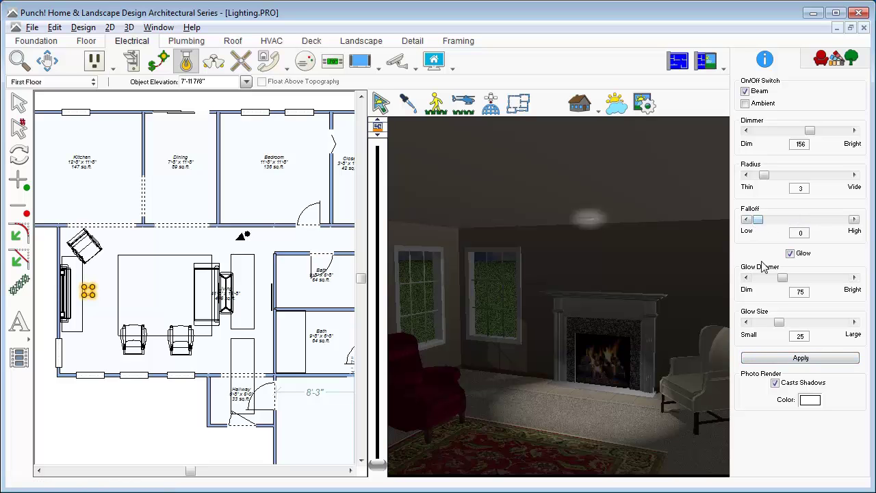
{"action": "left_click", "coordinate": [799, 362]}
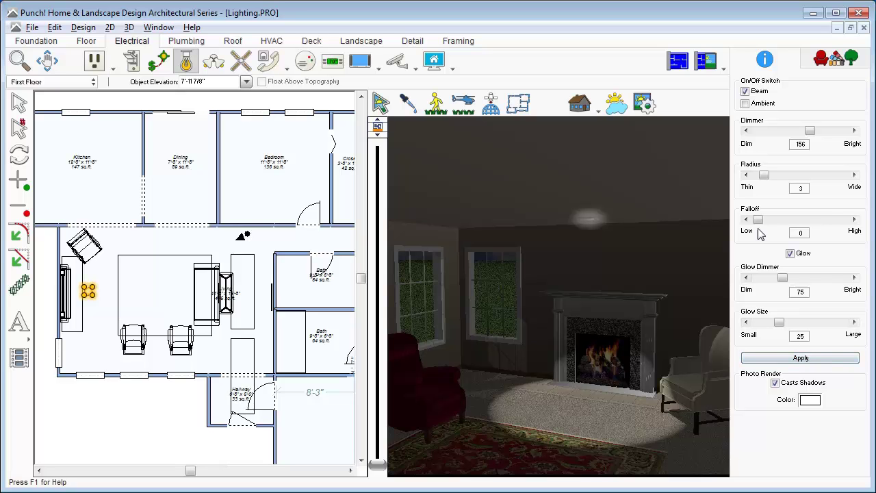
{"action": "left_click_drag", "start_coordinate": [758, 220], "coordinate": [808, 221]}
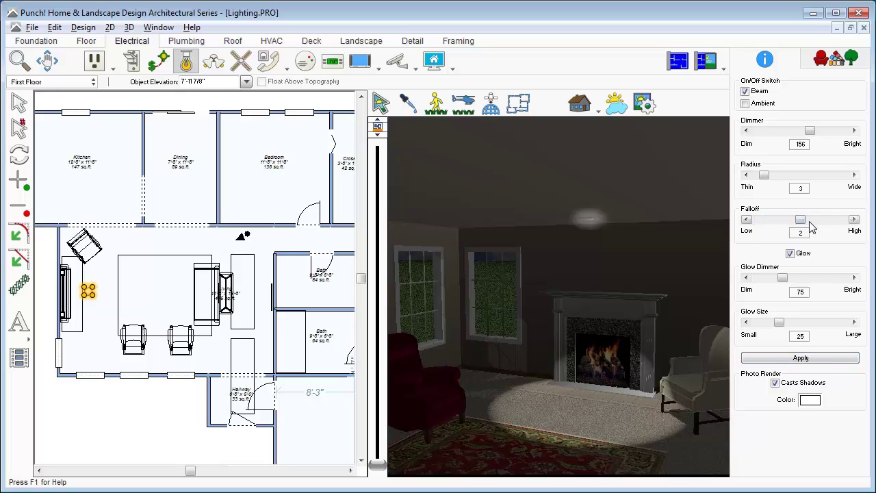
{"action": "left_click_drag", "start_coordinate": [764, 176], "coordinate": [786, 178]}
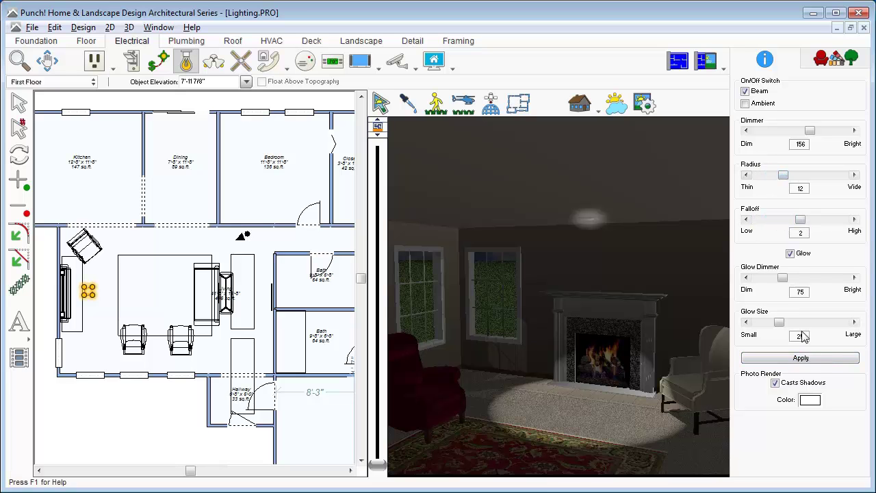
Apply the settings, toggle the can light's Glow off and on, and shrink Glow Size to 9.
{"action": "left_click", "coordinate": [832, 360]}
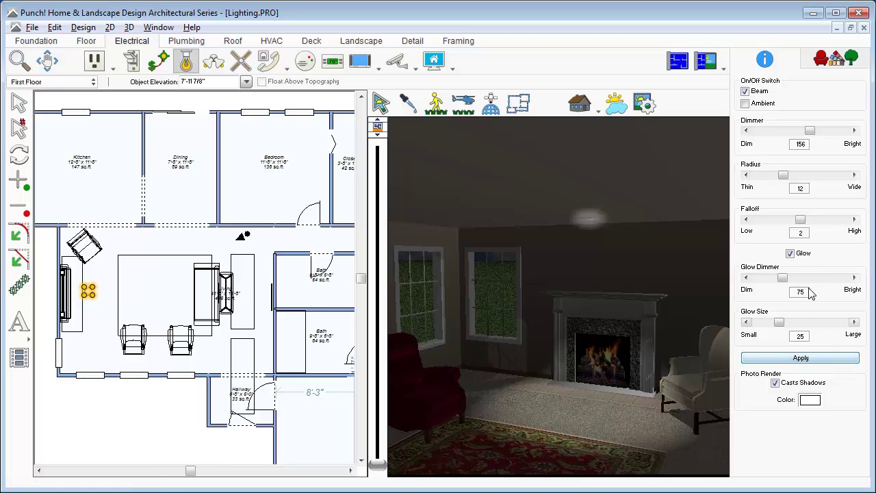
{"action": "left_click", "coordinate": [790, 254]}
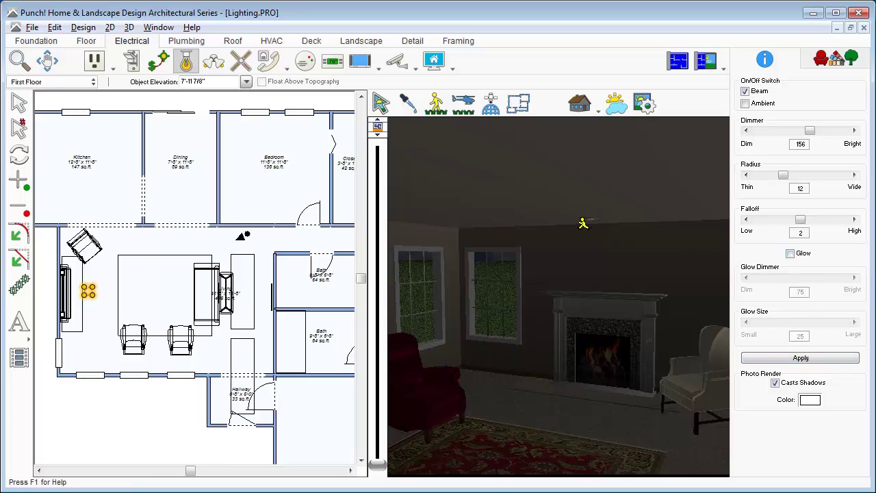
{"action": "left_click", "coordinate": [790, 254]}
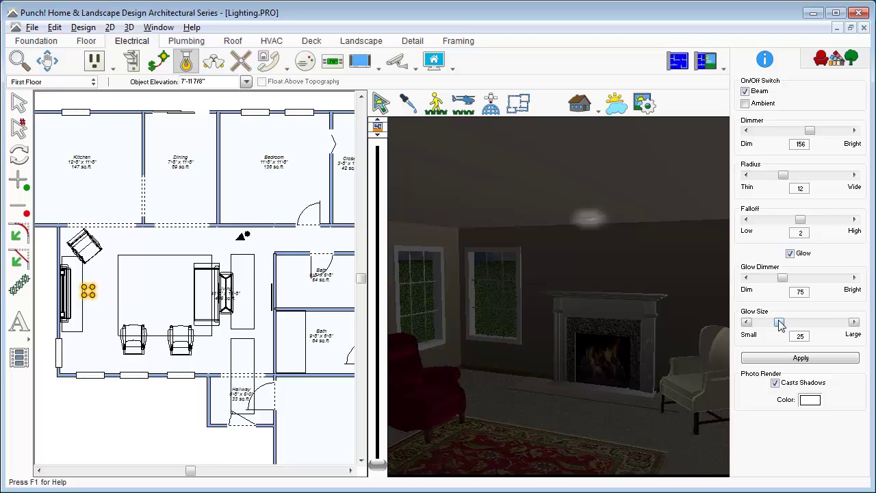
{"action": "left_click_drag", "start_coordinate": [780, 325], "coordinate": [765, 329]}
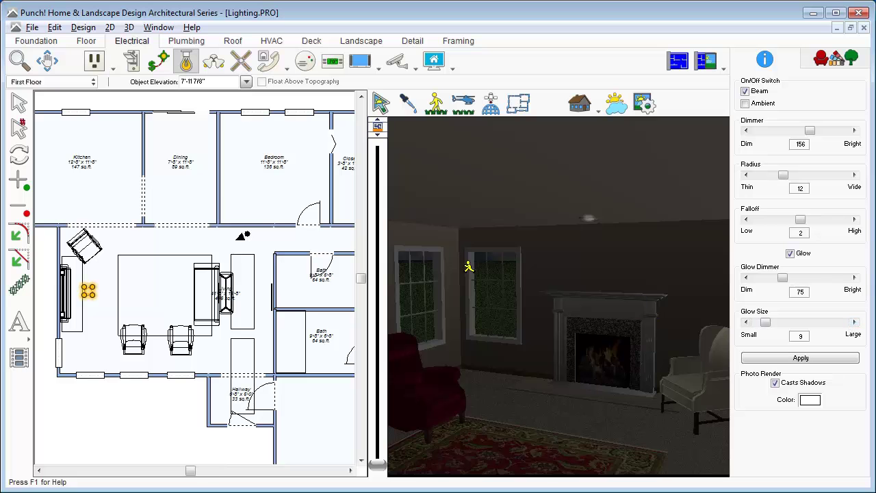
Apply Adjust Lighting To DayTime and confirm turning all light fixtures off.
{"action": "left_click", "coordinate": [128, 27]}
{"action": "mouse_move", "coordinate": [183, 100]}
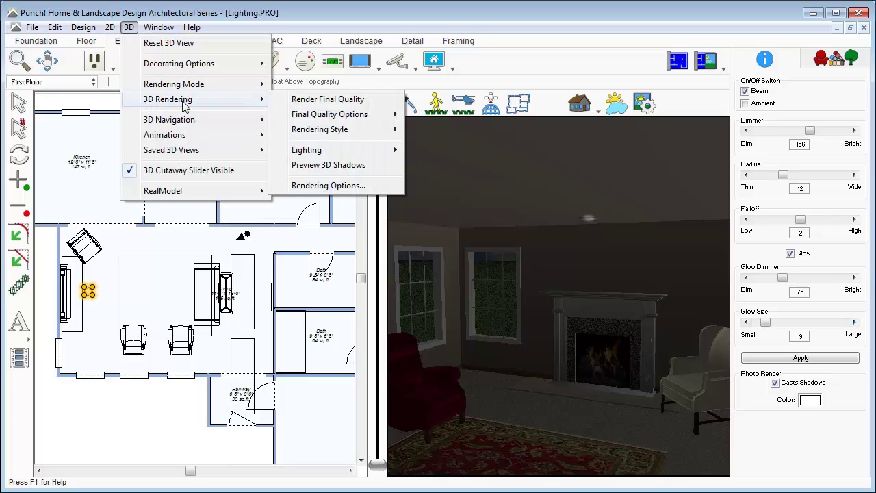
{"action": "mouse_move", "coordinate": [342, 153]}
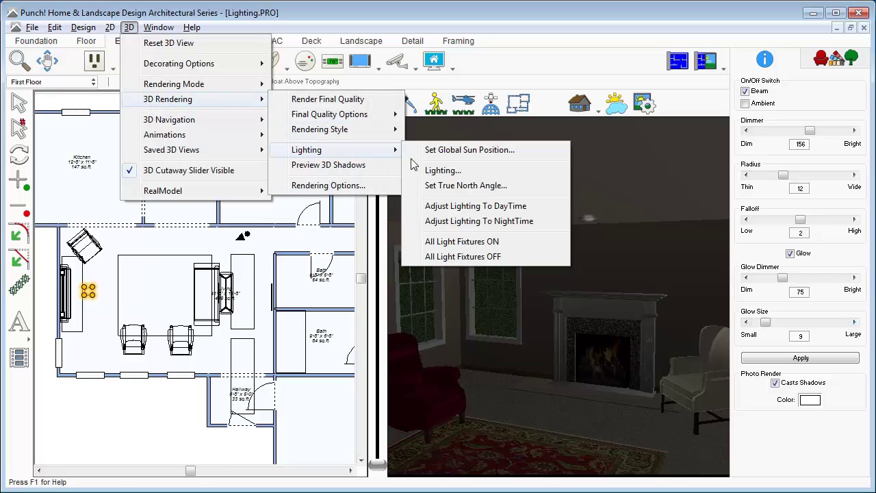
{"action": "left_click", "coordinate": [455, 205]}
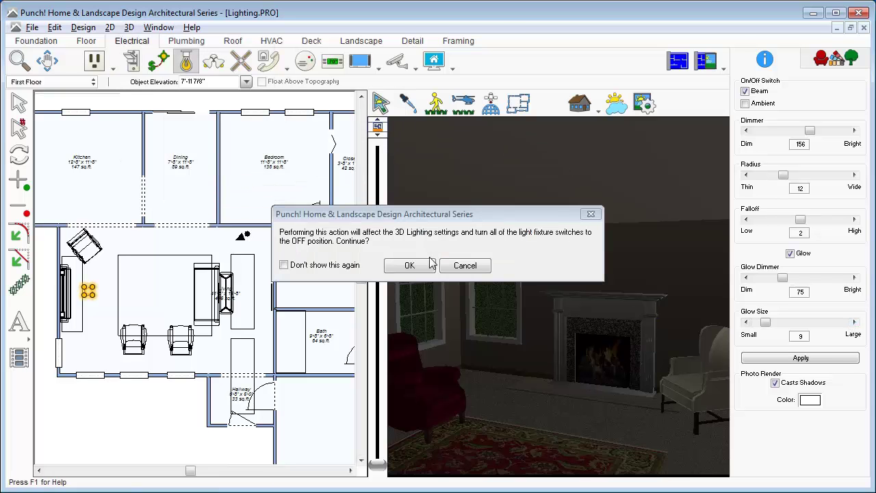
{"action": "left_click", "coordinate": [409, 265]}
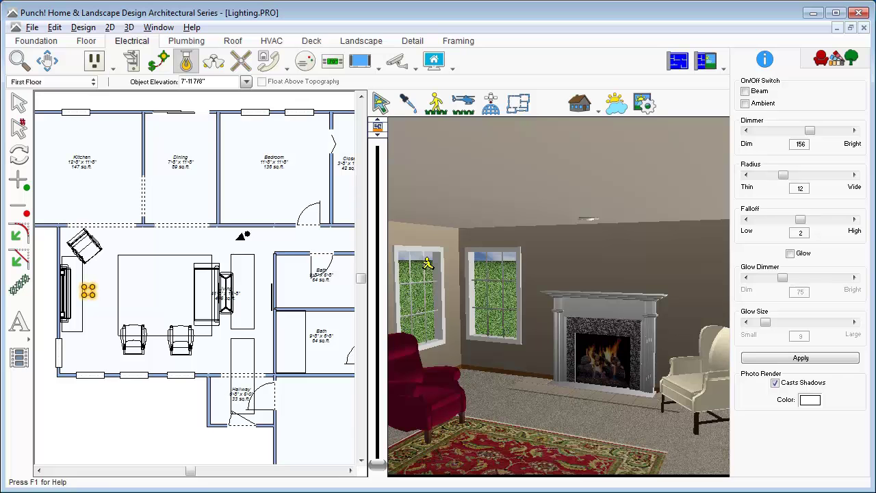
{"action": "left_click", "coordinate": [128, 28]}
Set the sunlight Direction to 200 and Angle to 25 in the Lighting dialog and accept.
{"action": "mouse_move", "coordinate": [151, 99]}
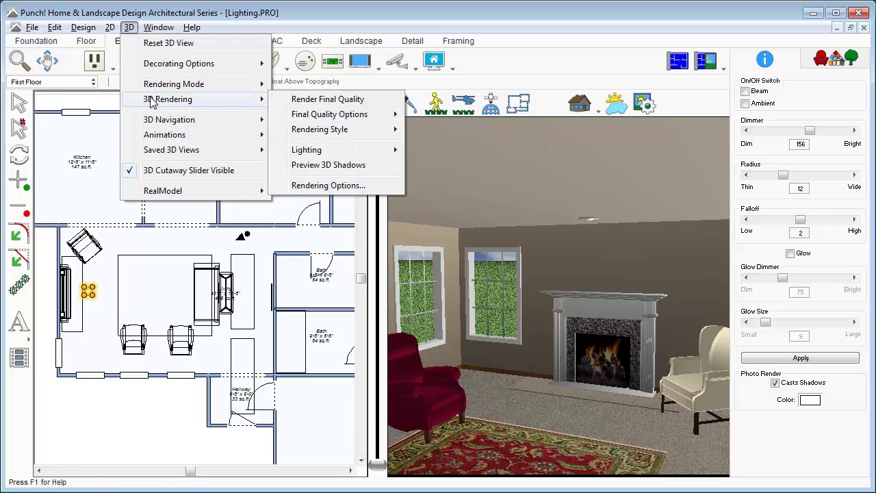
{"action": "mouse_move", "coordinate": [335, 149]}
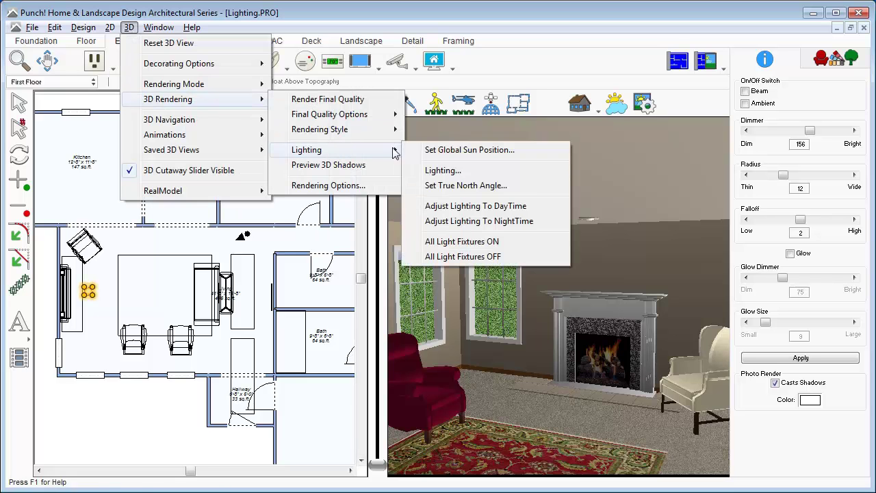
{"action": "left_click", "coordinate": [441, 171]}
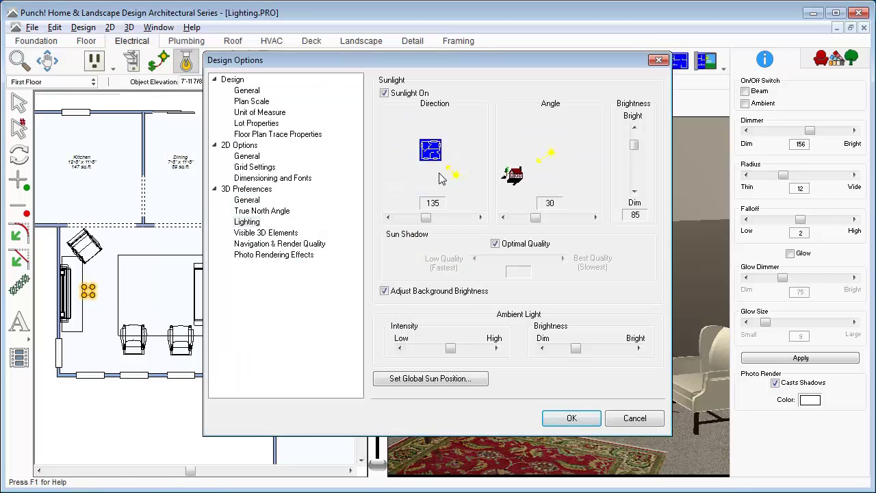
{"action": "left_click_drag", "start_coordinate": [426, 218], "coordinate": [443, 225]}
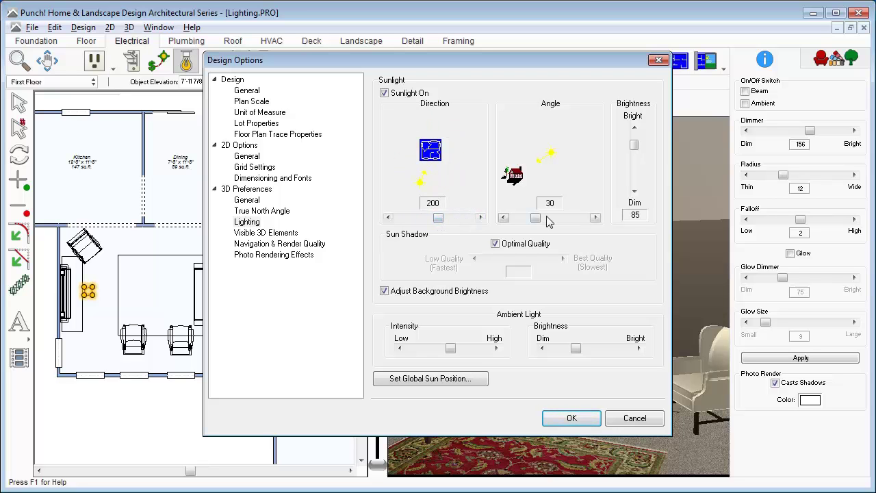
{"action": "mouse_move", "coordinate": [537, 219]}
{"action": "left_mouse_down"}
{"action": "mouse_move", "coordinate": [510, 221]}
{"action": "mouse_move", "coordinate": [586, 218]}
{"action": "mouse_move", "coordinate": [533, 219]}
{"action": "left_mouse_up"}
{"action": "left_click", "coordinate": [572, 418]}
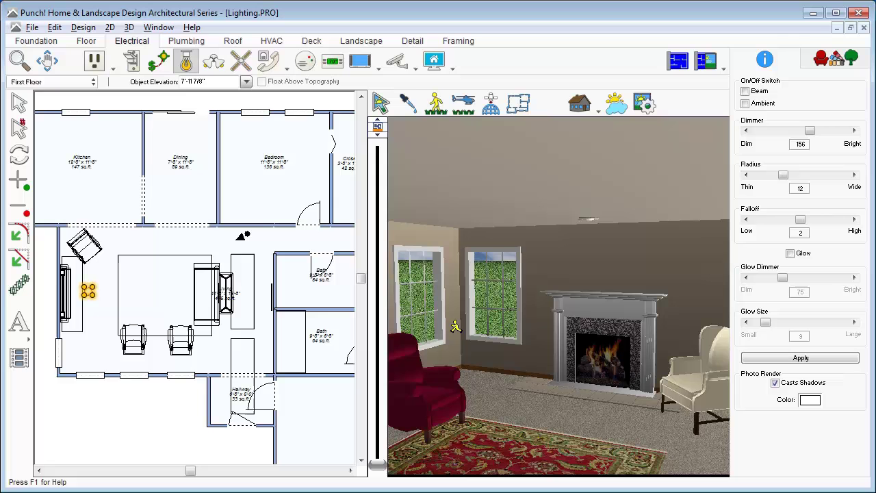
Render a preview of the living room to check the sunlight.
{"action": "left_click", "coordinate": [128, 27]}
{"action": "mouse_move", "coordinate": [162, 102]}
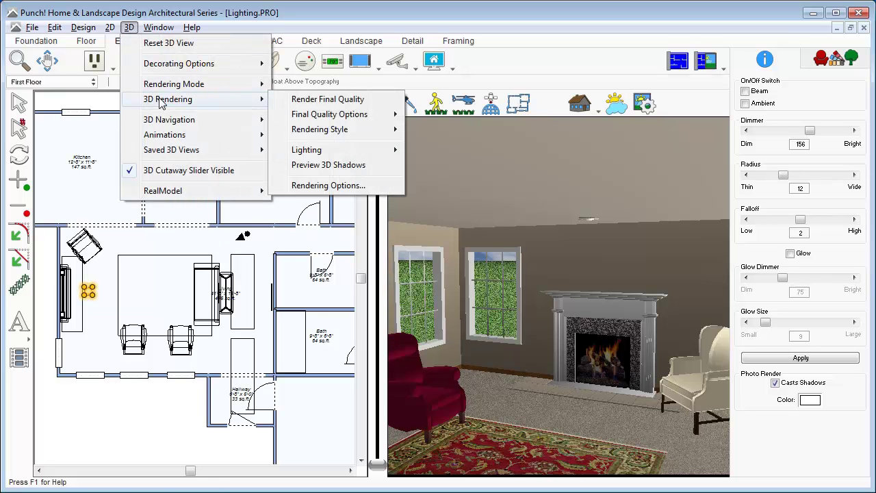
{"action": "left_click", "coordinate": [322, 100]}
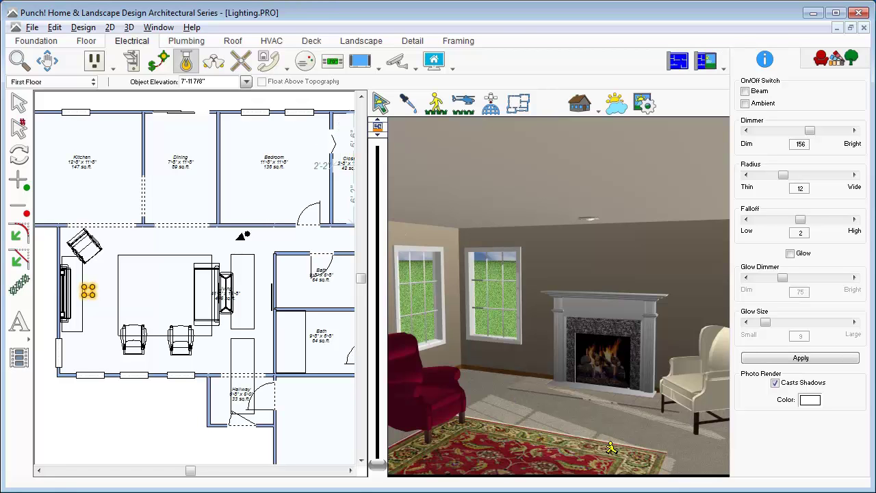
Raise the sun Angle to 41 in the Lighting settings, keeping direction 200.
{"action": "left_click", "coordinate": [614, 119]}
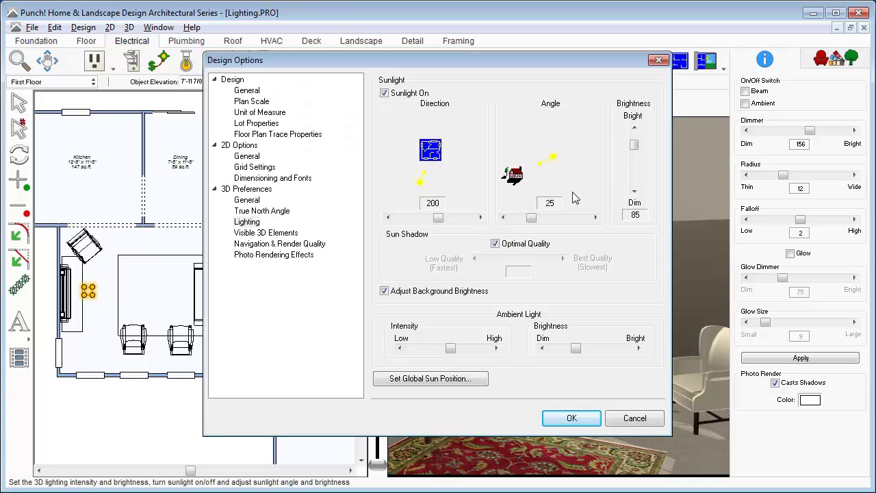
{"action": "left_click_drag", "start_coordinate": [533, 219], "coordinate": [546, 220]}
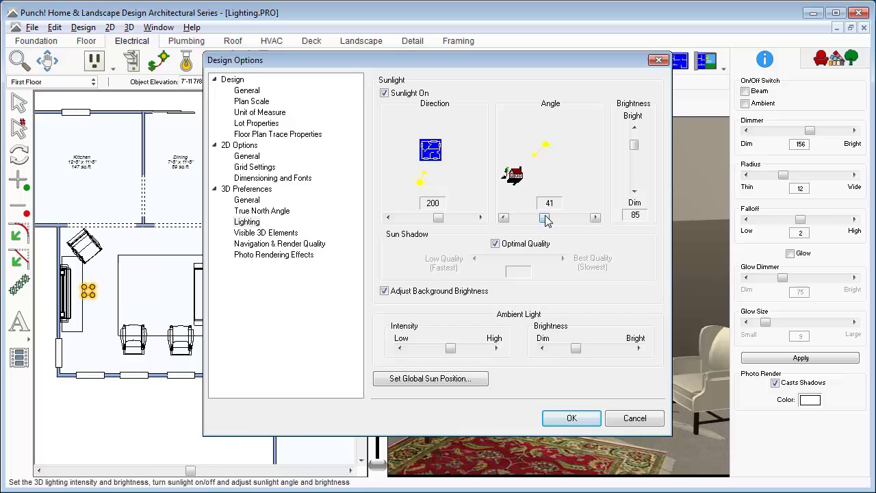
{"action": "left_click", "coordinate": [567, 417]}
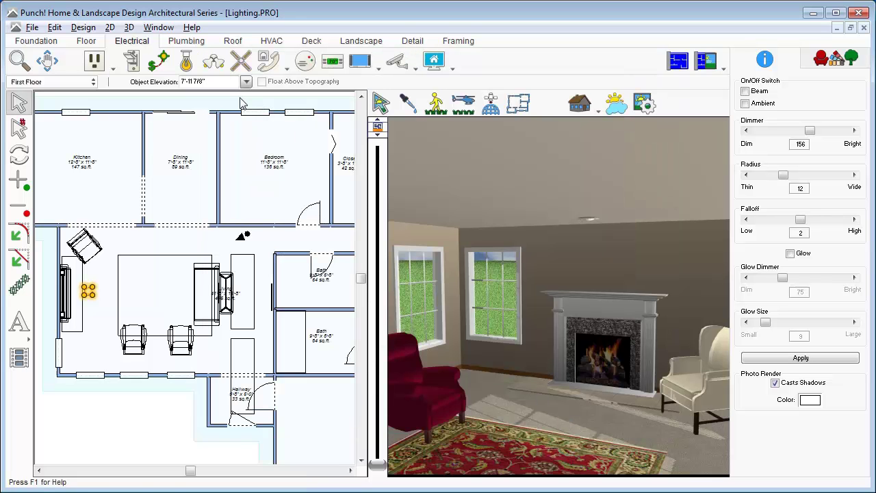
{"action": "left_click", "coordinate": [129, 28]}
Run Render Final Quality on the living room view with the 41 sun angle.
{"action": "mouse_move", "coordinate": [154, 104]}
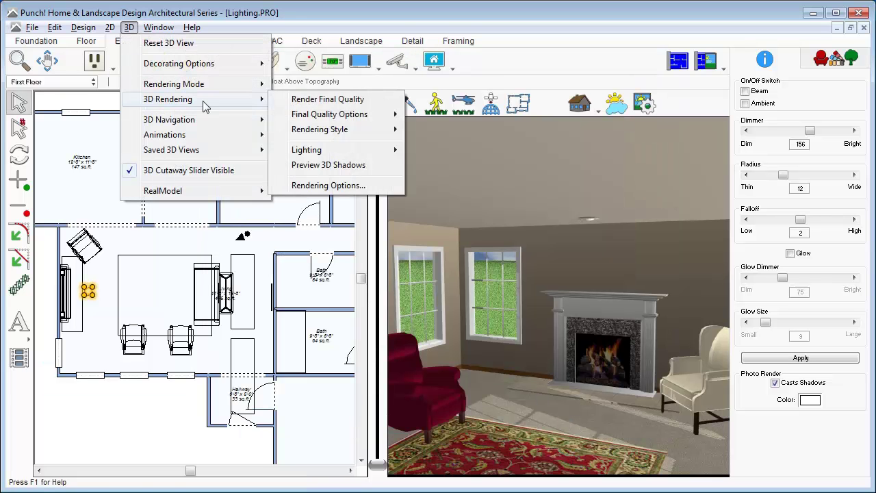
{"action": "left_click", "coordinate": [328, 101]}
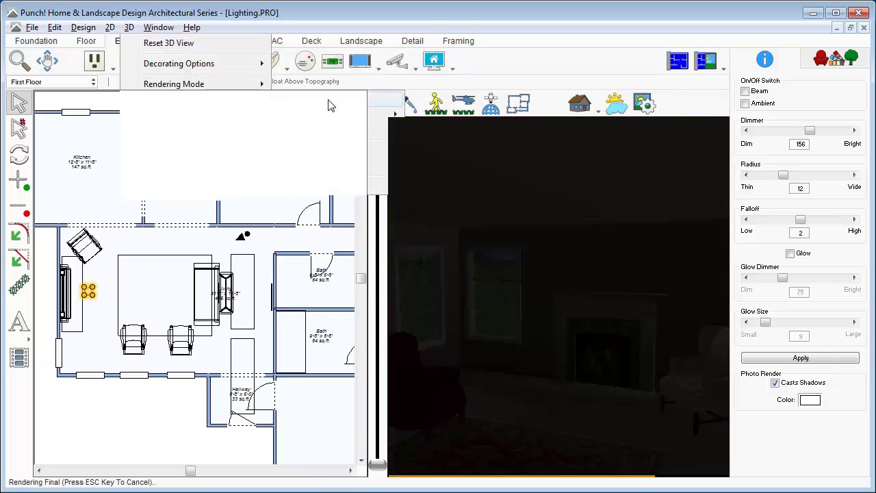